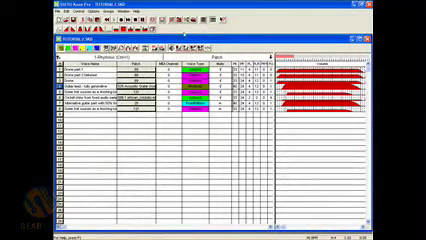
Select the guitar lead voice, move up to the drums voice, and restart playback
{"action": "left_click", "coordinate": [90, 86]}
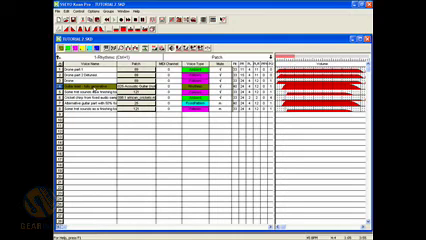
{"action": "key", "text": "Up"}
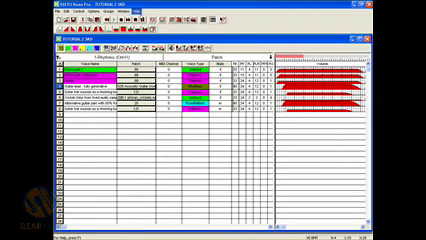
{"action": "left_click", "coordinate": [120, 19]}
{"action": "left_click", "coordinate": [116, 19]}
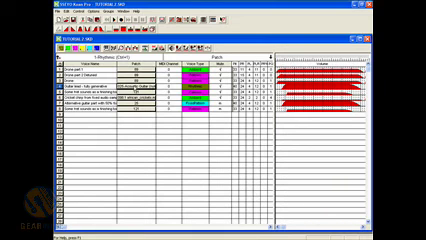
Switch the guitar lead patch to an audio sample from the ds folder and play
{"action": "left_click", "coordinate": [152, 86]}
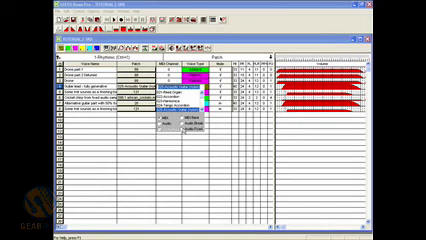
{"action": "left_click", "coordinate": [184, 129]}
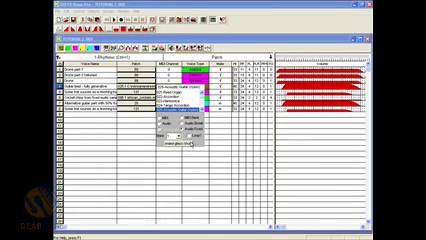
{"action": "left_click", "coordinate": [189, 145]}
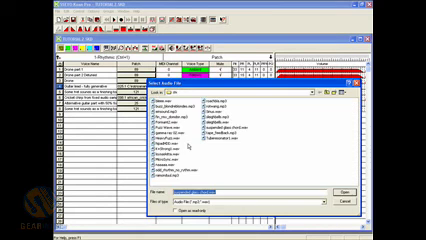
{"action": "left_click", "coordinate": [313, 92]}
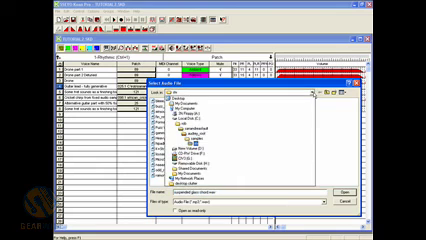
{"action": "left_click", "coordinate": [296, 144]}
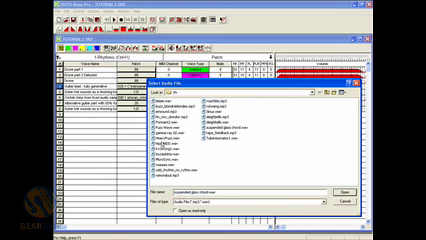
{"action": "left_click", "coordinate": [343, 192]}
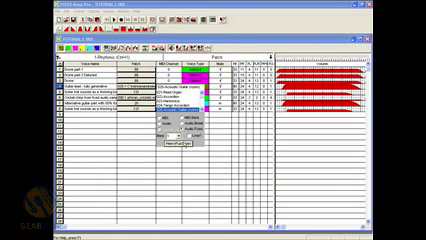
{"action": "left_click", "coordinate": [185, 173]}
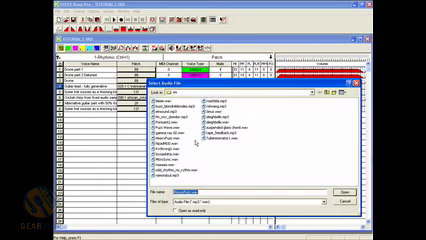
{"action": "left_click", "coordinate": [343, 192]}
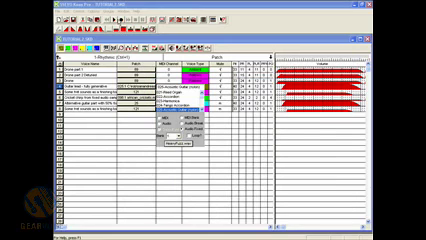
{"action": "left_click", "coordinate": [352, 205]}
{"action": "key", "text": "space"}
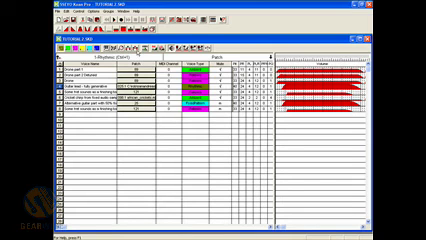
Briefly play TUTORIAL2, then stop it with the toolbar Stop button
{"action": "left_click", "coordinate": [118, 19]}
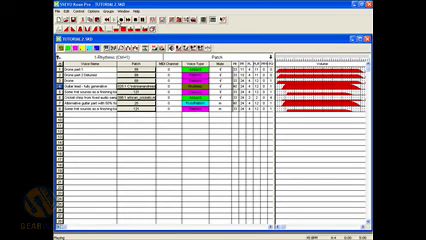
{"action": "left_click", "coordinate": [118, 20]}
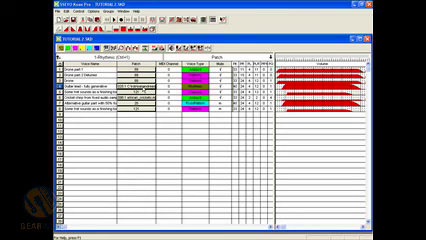
Load a different .wav file as the guitar lead's audio sample and restart playback
{"action": "left_click", "coordinate": [147, 89]}
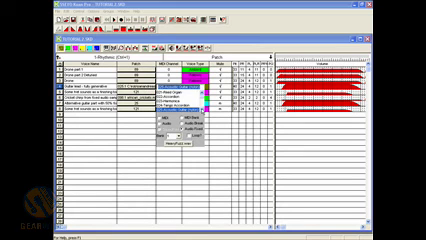
{"action": "left_click", "coordinate": [180, 122]}
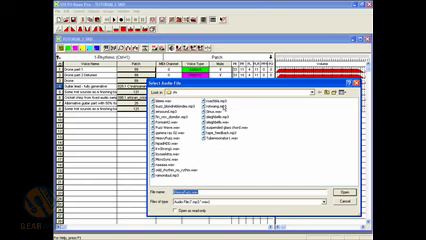
{"action": "left_click", "coordinate": [224, 140]}
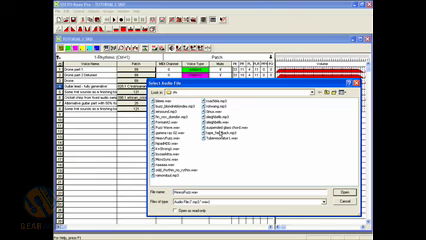
{"action": "double_click", "coordinate": [160, 106]}
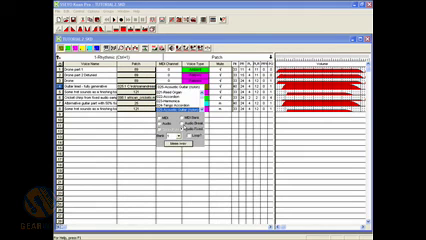
{"action": "left_click", "coordinate": [180, 143]}
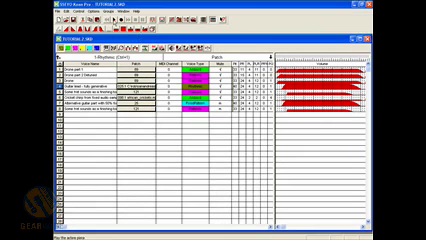
{"action": "left_click", "coordinate": [118, 19]}
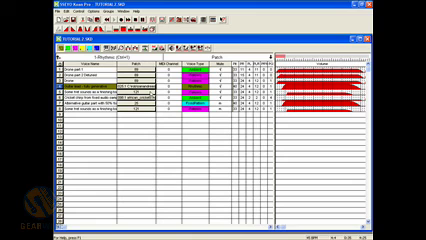
Select the 'Guitar lead - fully generative' row in the voice table
{"action": "left_click", "coordinate": [116, 80]}
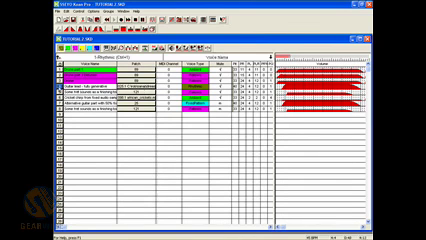
Open and close the guitar lead settings window twice, deselect the voice, and play
{"action": "key", "text": "Return"}
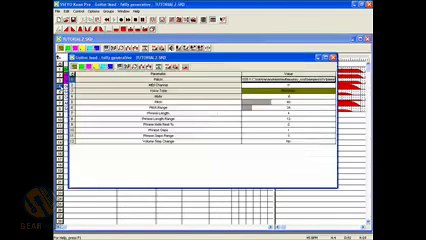
{"action": "key", "text": "Escape"}
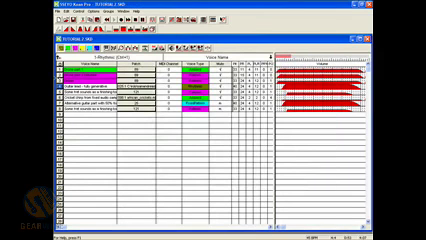
{"action": "key", "text": "Return"}
{"action": "key", "text": "Escape"}
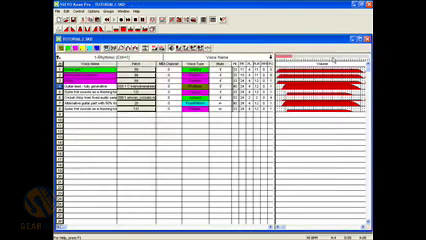
{"action": "left_click", "coordinate": [220, 92]}
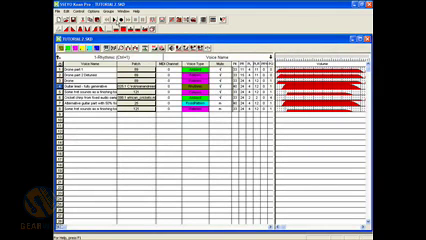
{"action": "left_click", "coordinate": [117, 20]}
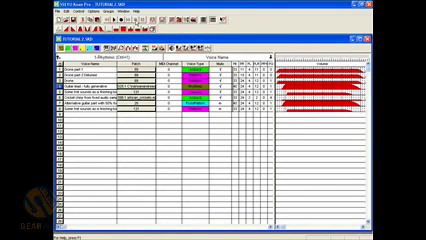